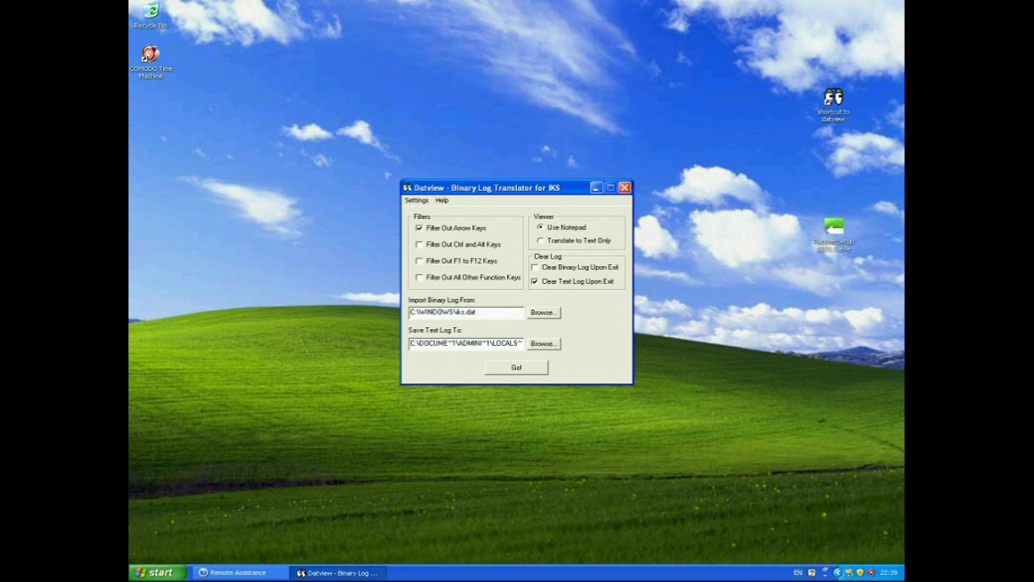
key("Return")
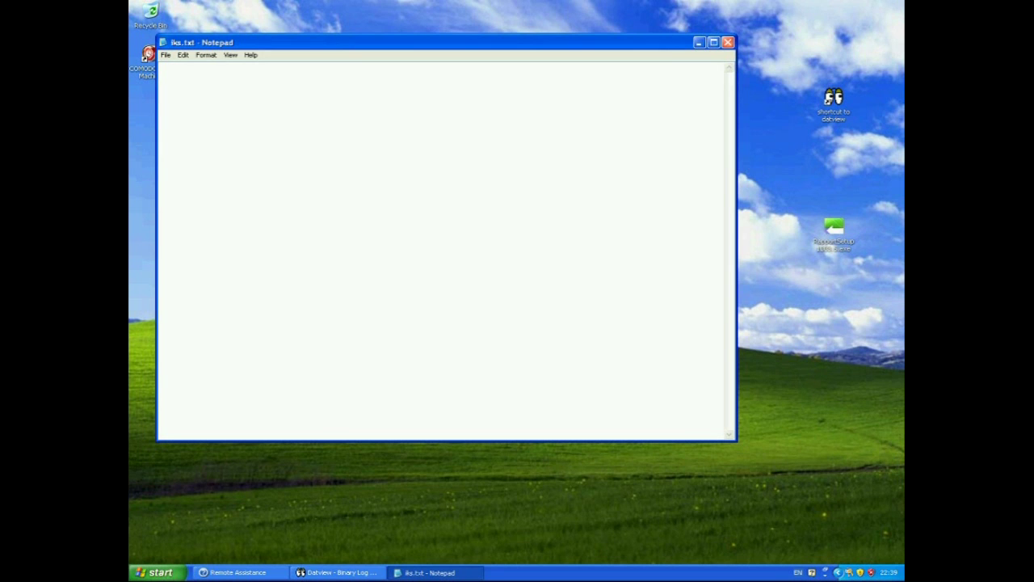
left_click(727, 42)
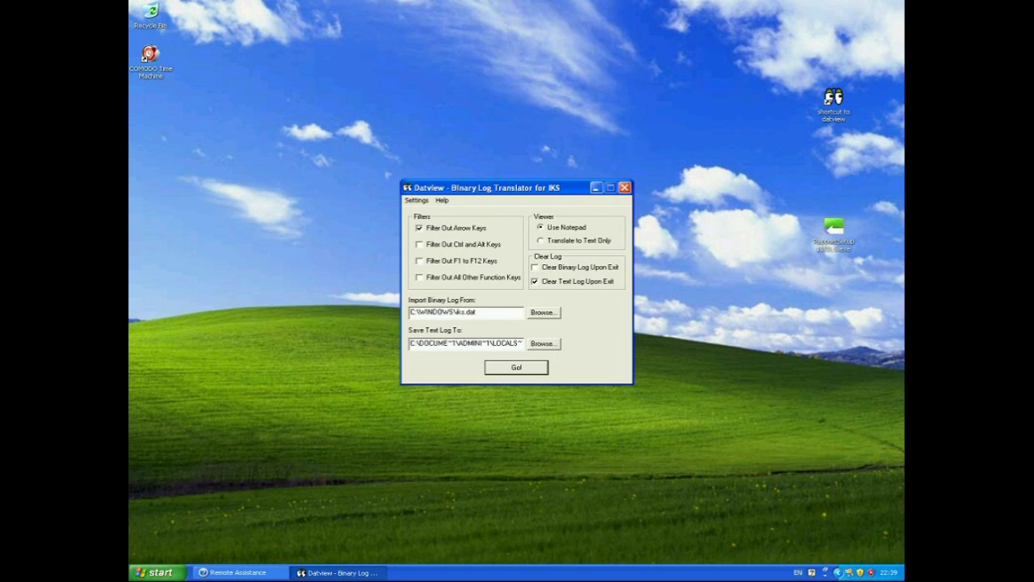
Close the Datview - Binary Log Translator window to return to the desktop
left_click(625, 187)
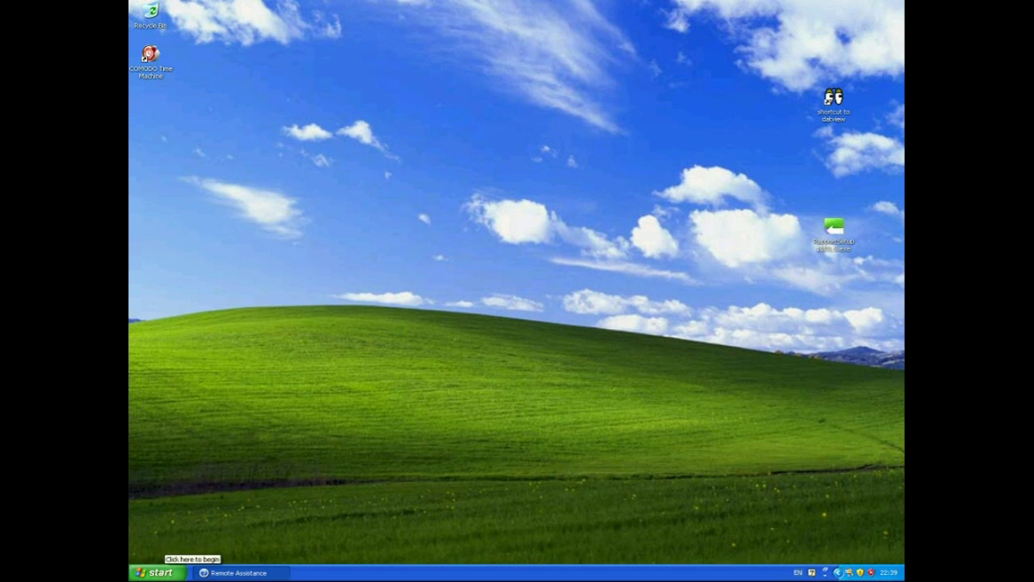
Launch Internet Explorer from the Start menu to load the Google UK home page
left_click(158, 572)
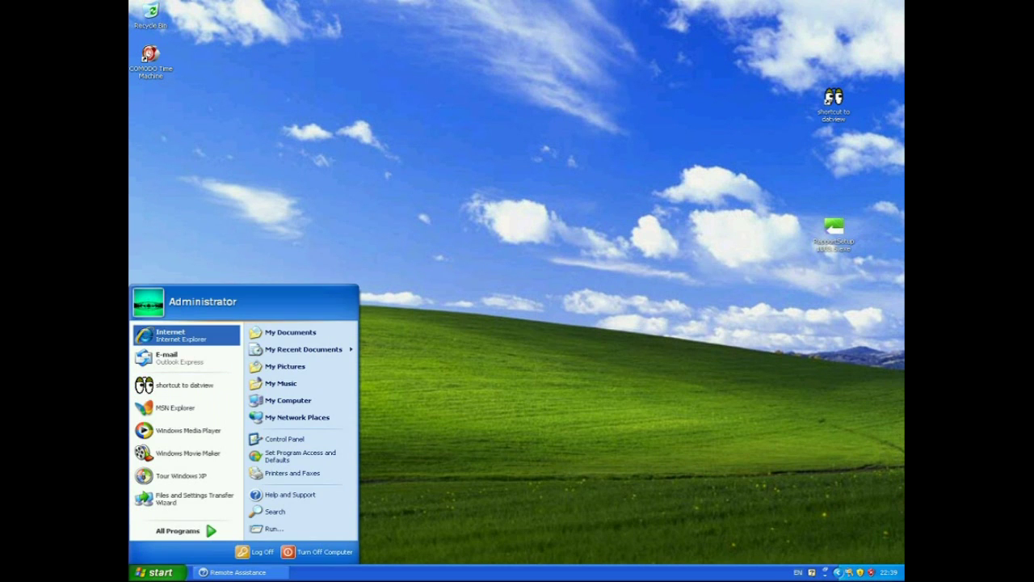
key("Return")
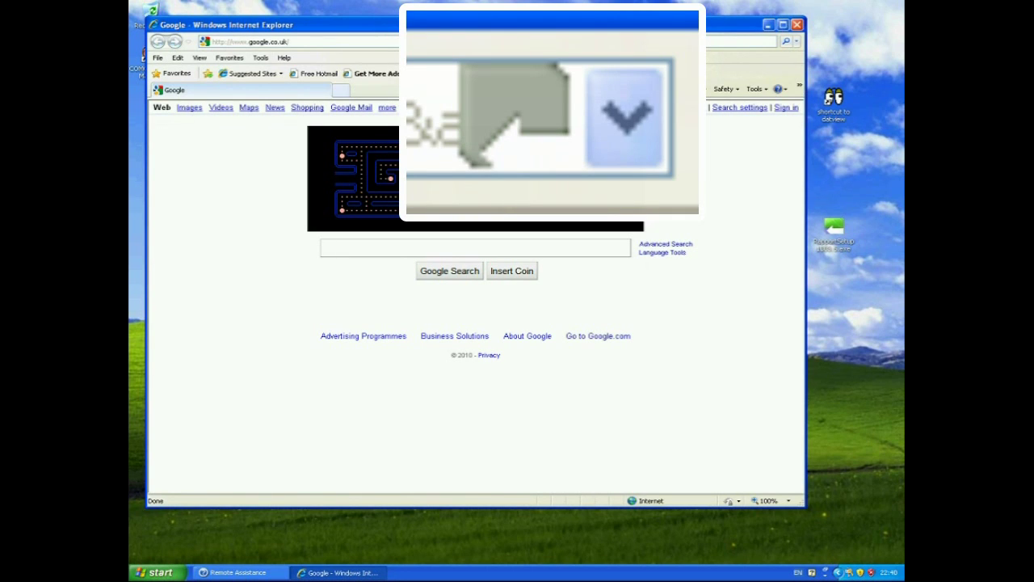
Search Google for 'hsbc personal internet banking log on'
type("hsbc")
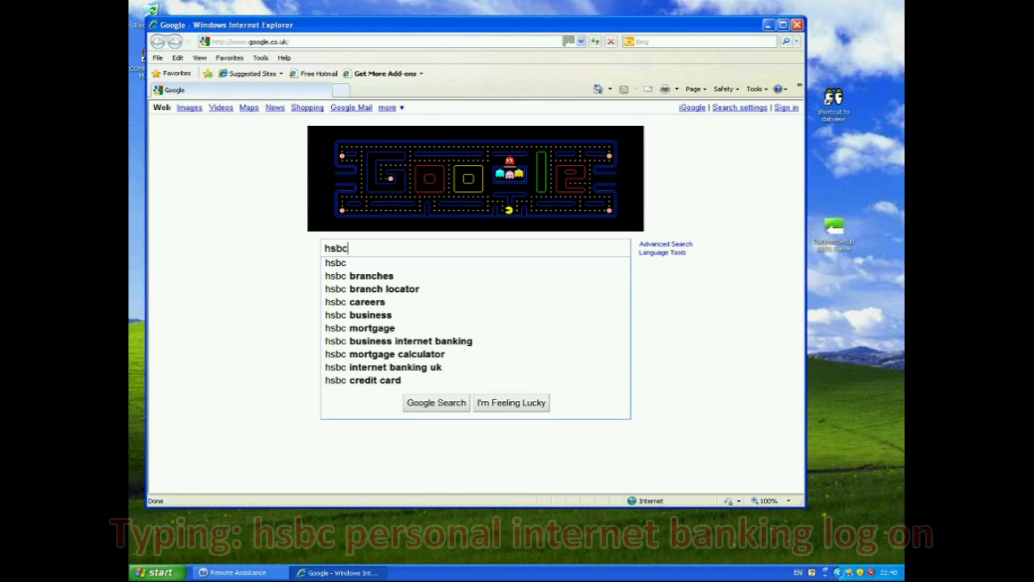
type(" pe")
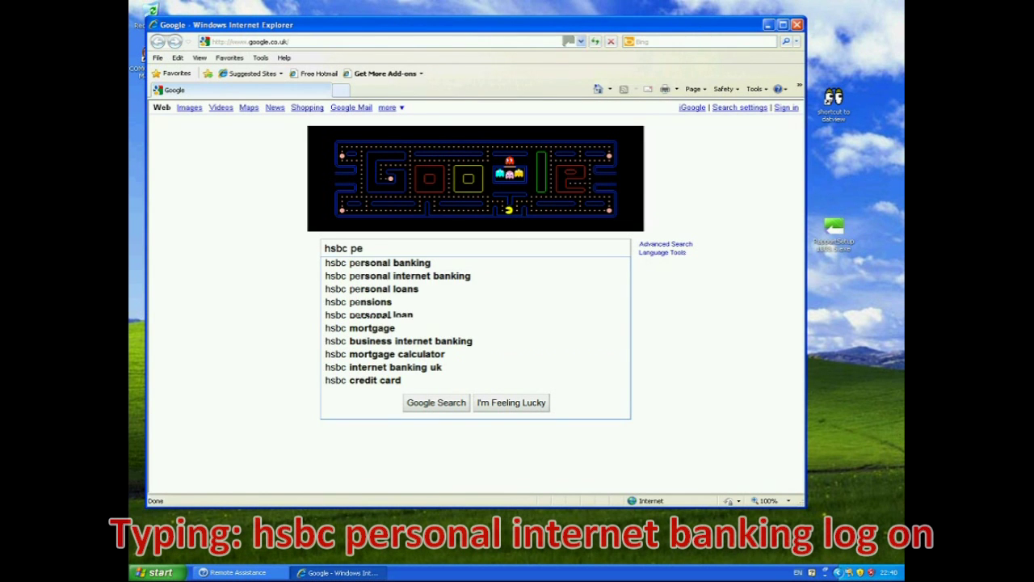
type("rsonal ")
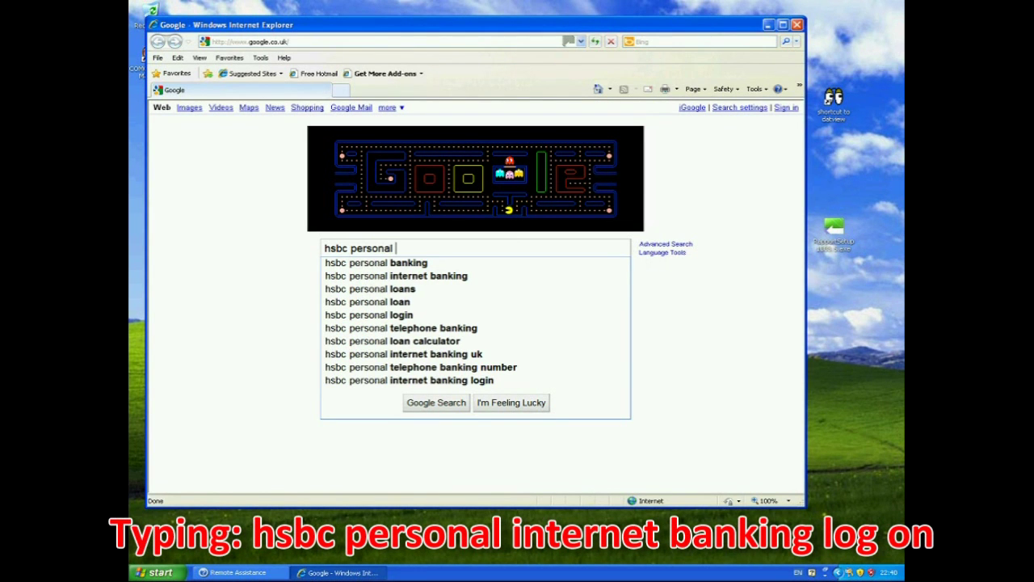
type("internet ")
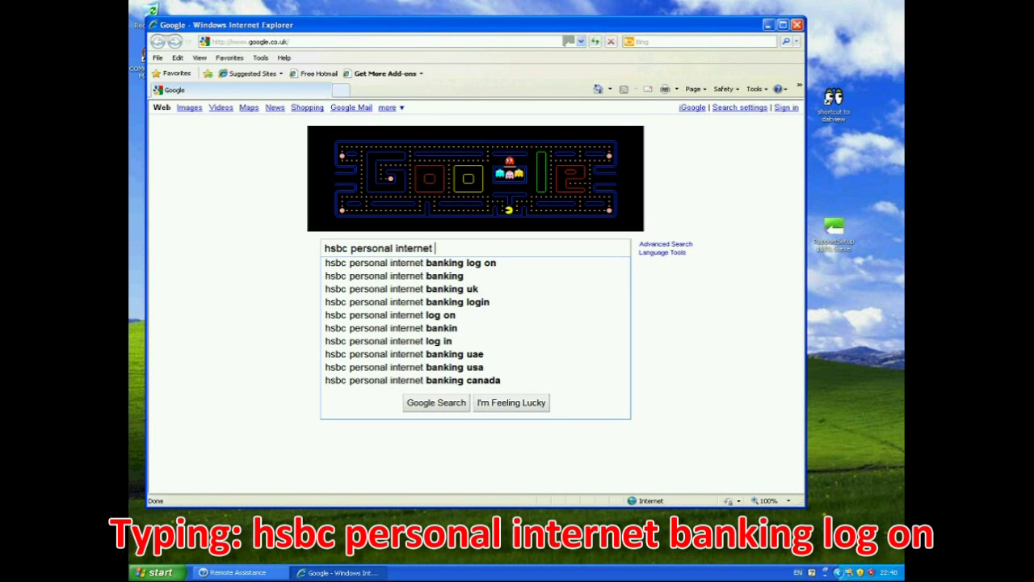
type("banking log")
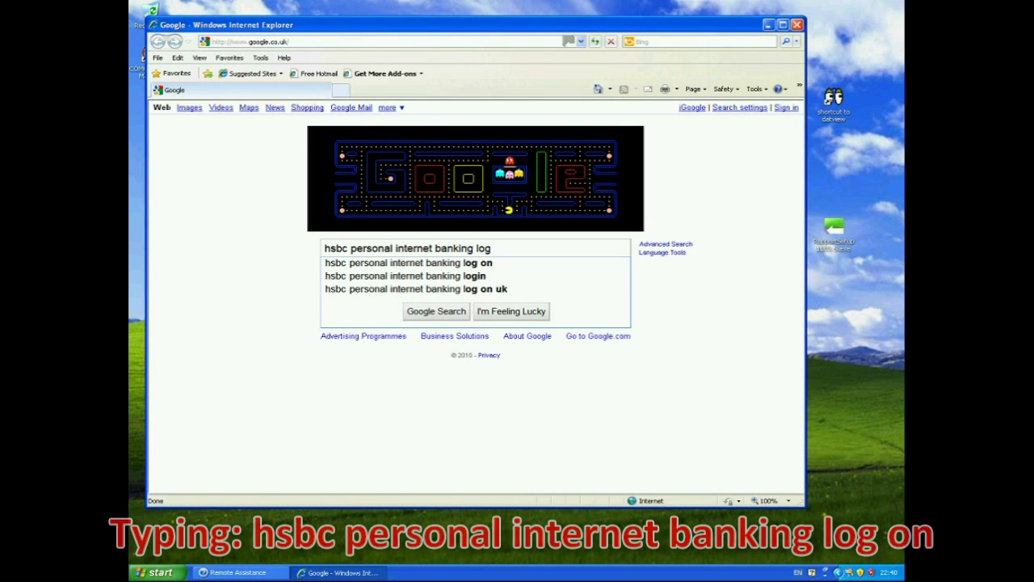
type(" on")
key("Return")
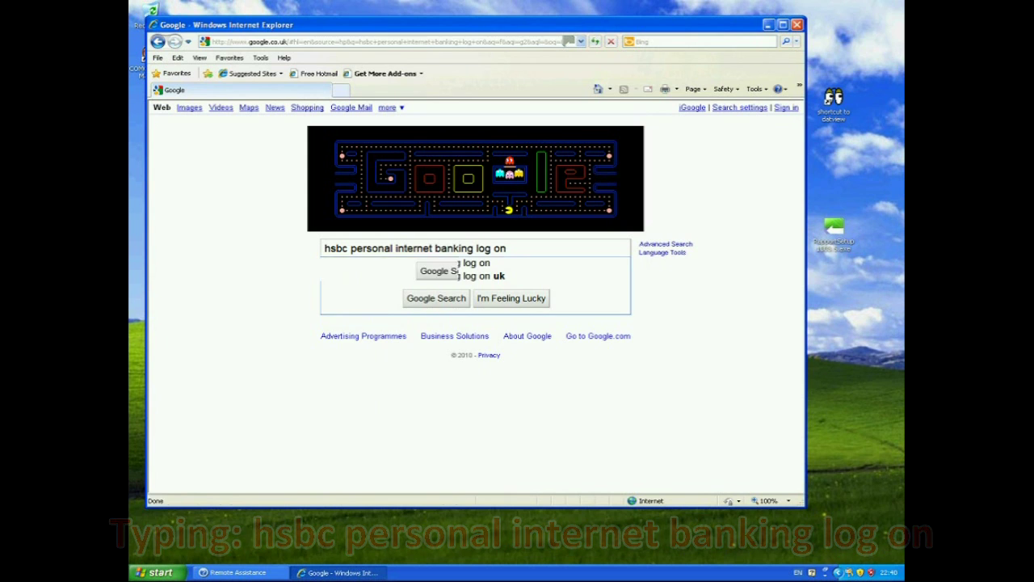
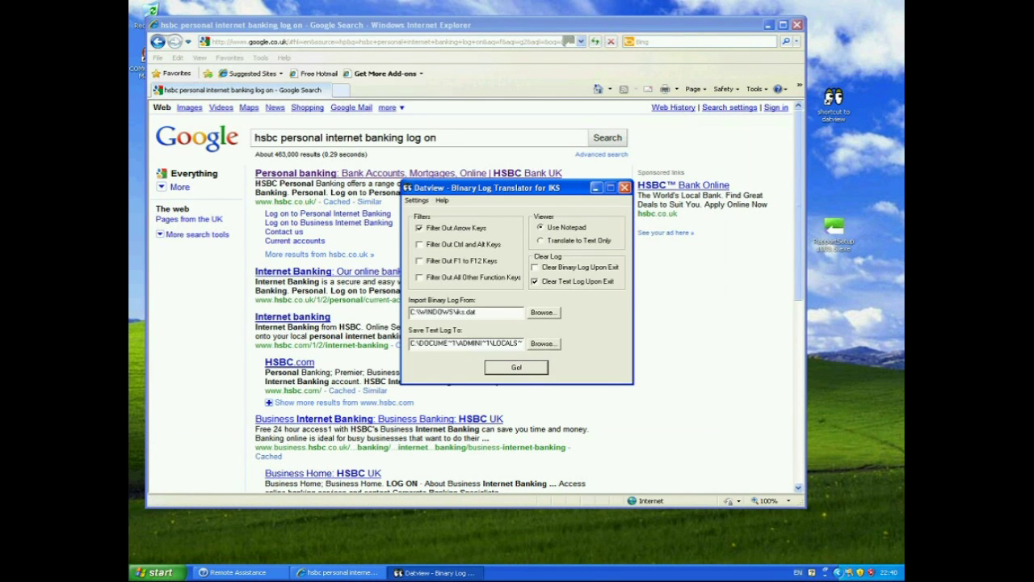
Close the Datview log translator window to return to the Google search results
left_click(624, 187)
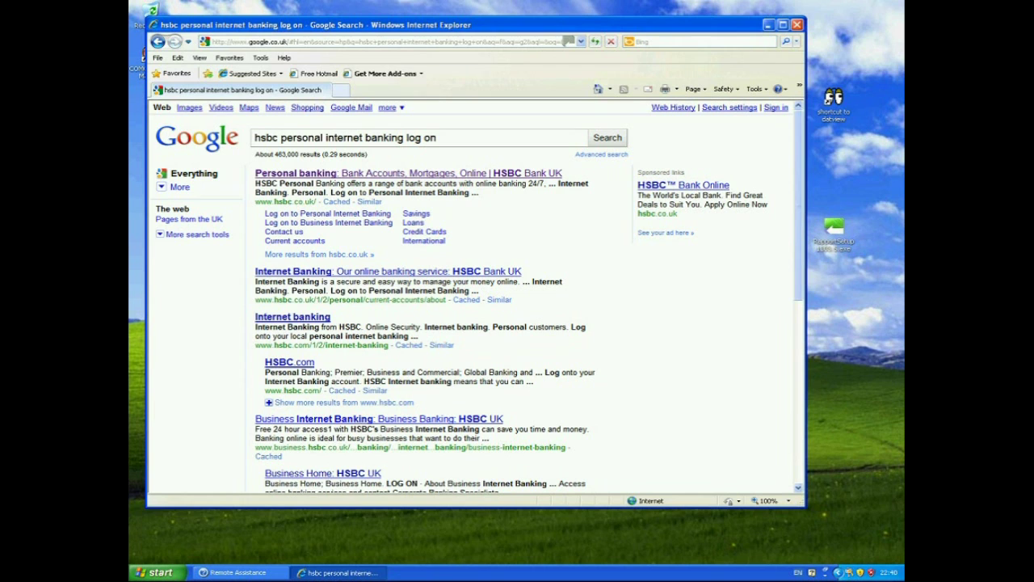
Launch Notepad from Run, type a long row of dashes, then close it without saving
key("super+r")
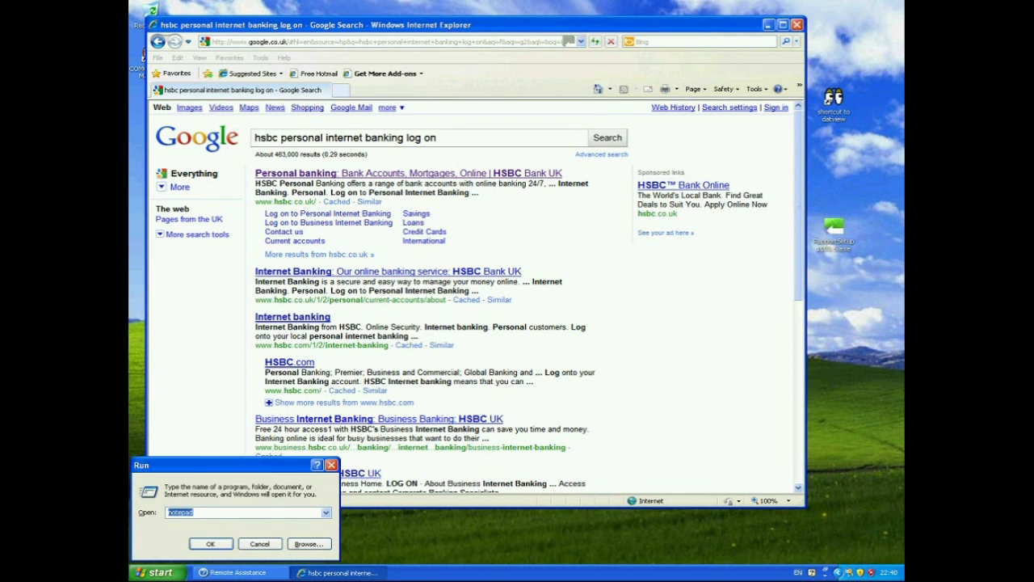
key("Return")
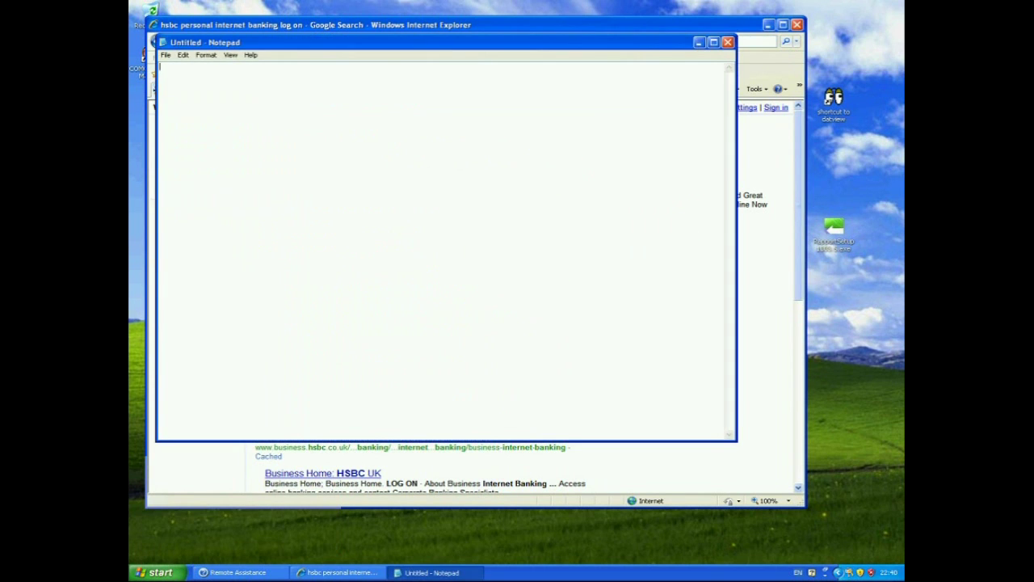
type("---------------------------------------------------------------------------------------------------------------------------------------------------------------------------------------")
left_click(728, 42)
left_click(518, 321)
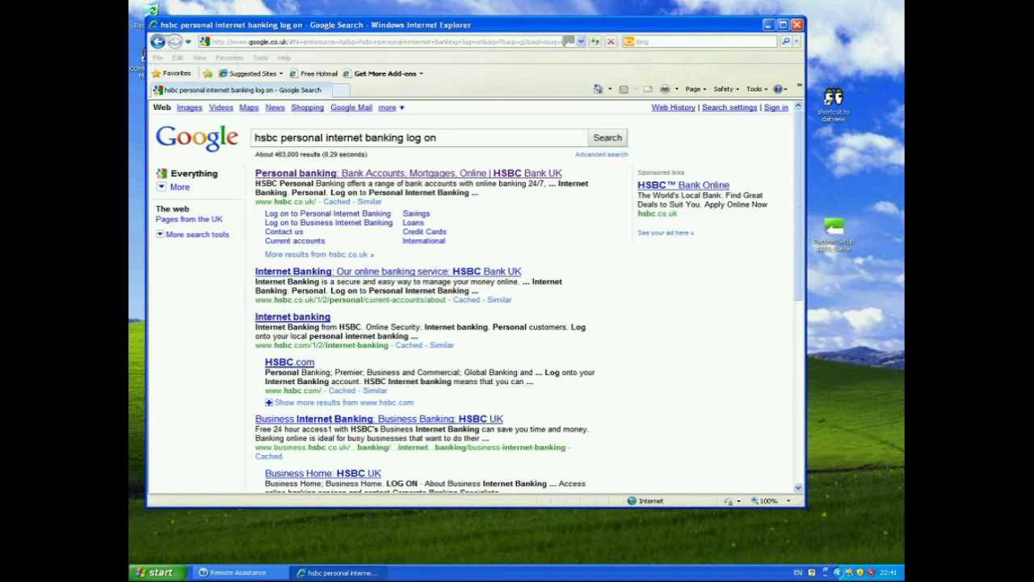
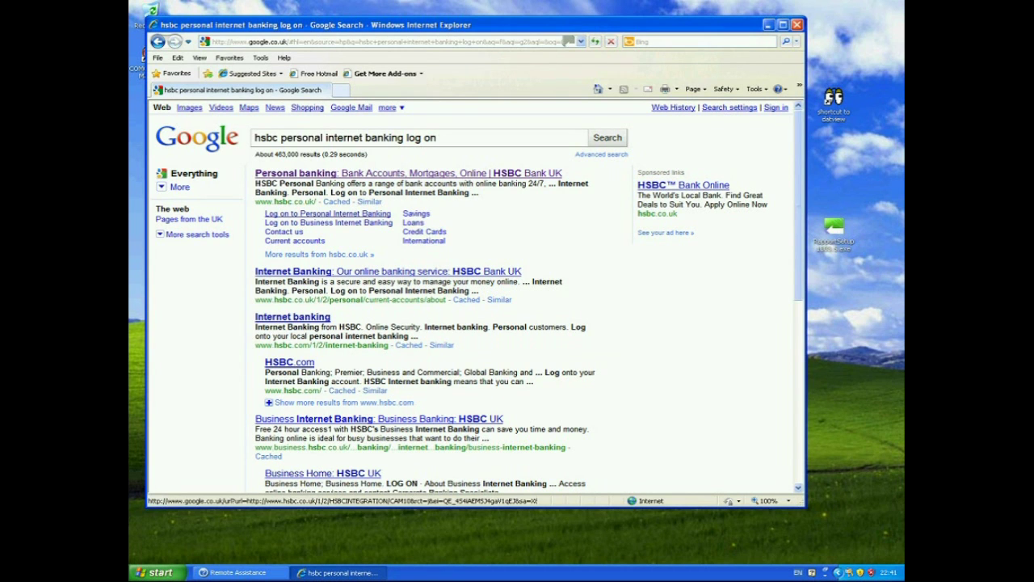
Follow the HSBC 'Log on to Personal Internet Banking' link from the Google results
left_click(327, 214)
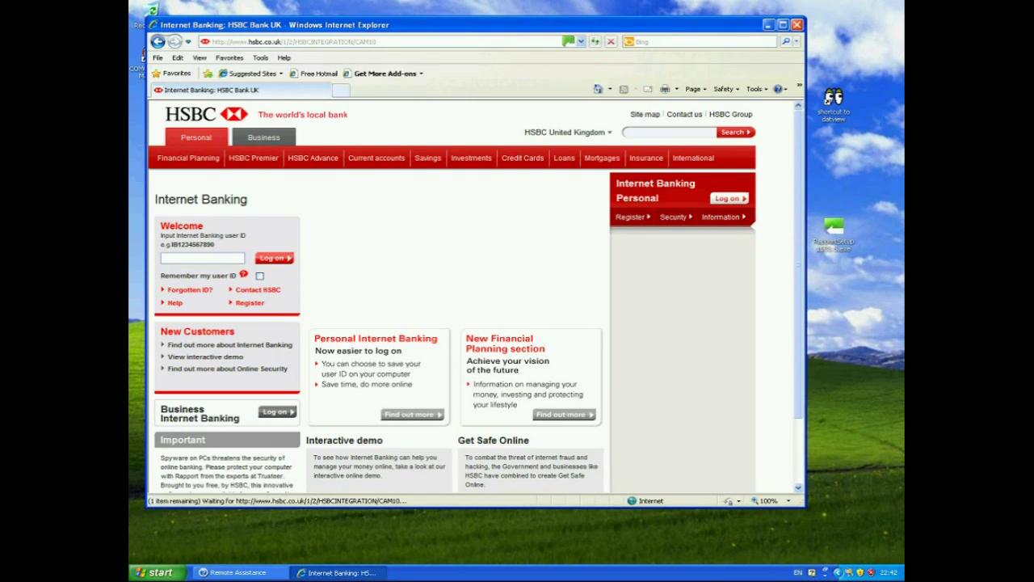
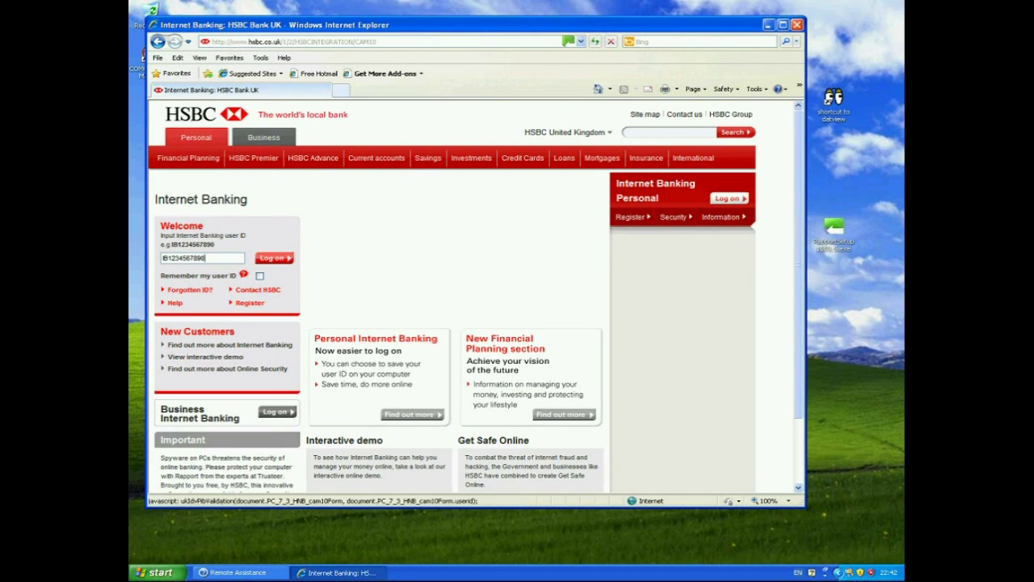
Log on with the test user ID and accept Rapport's offer to monitor it
left_click(273, 259)
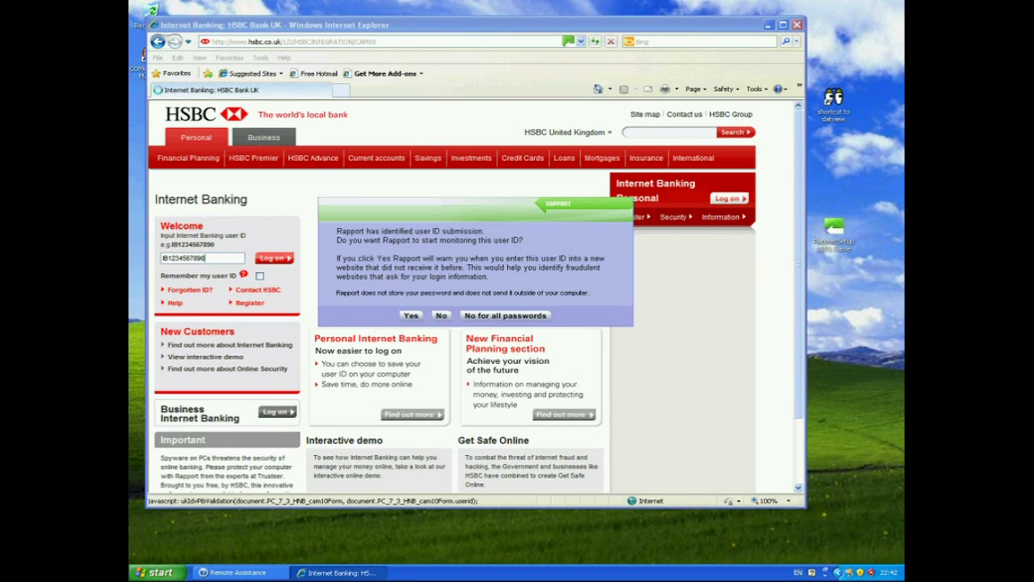
key("Return")
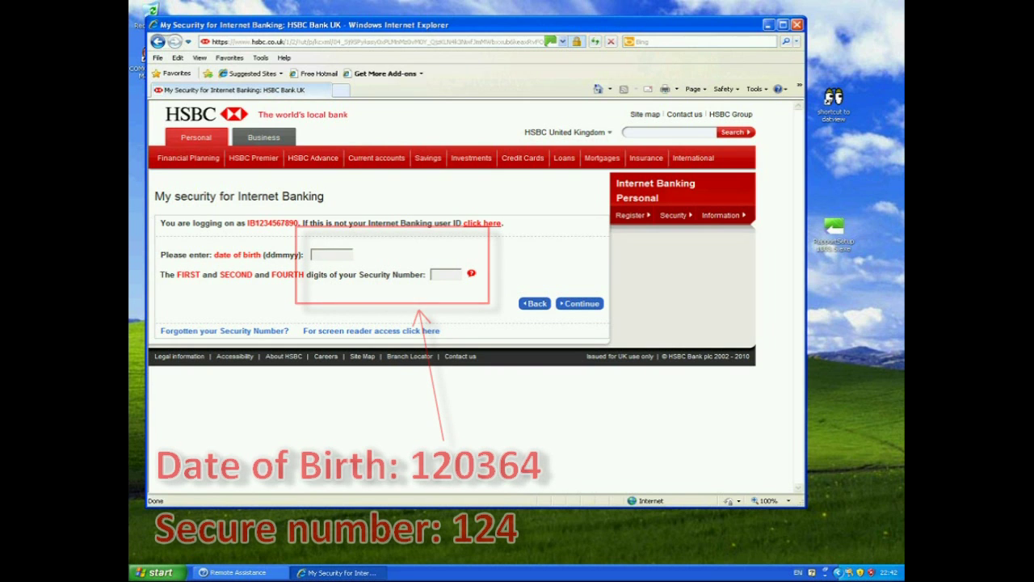
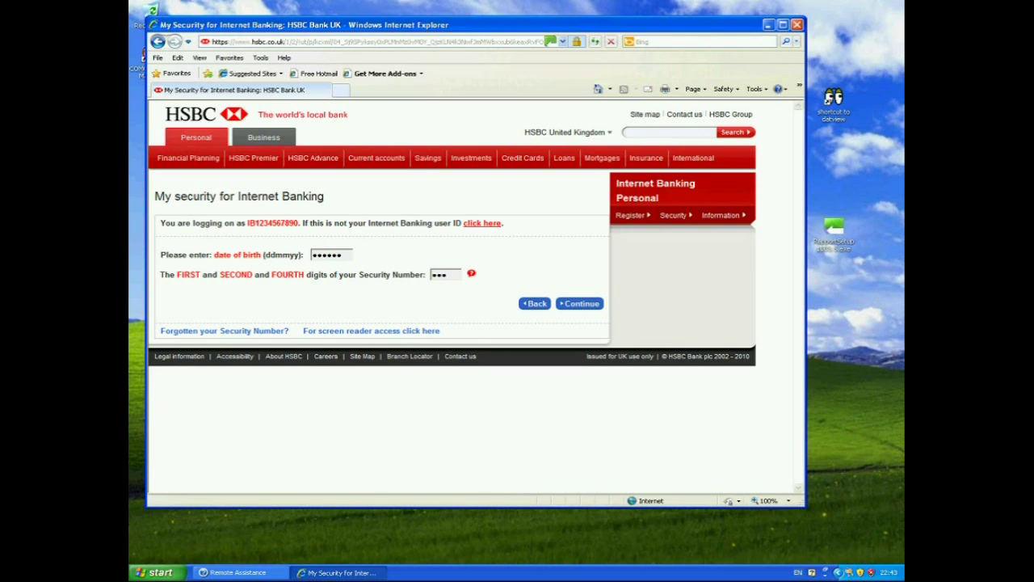
In Notepad, type 'End of test' followed by a long row of dots, then close without saving
key("super+r")
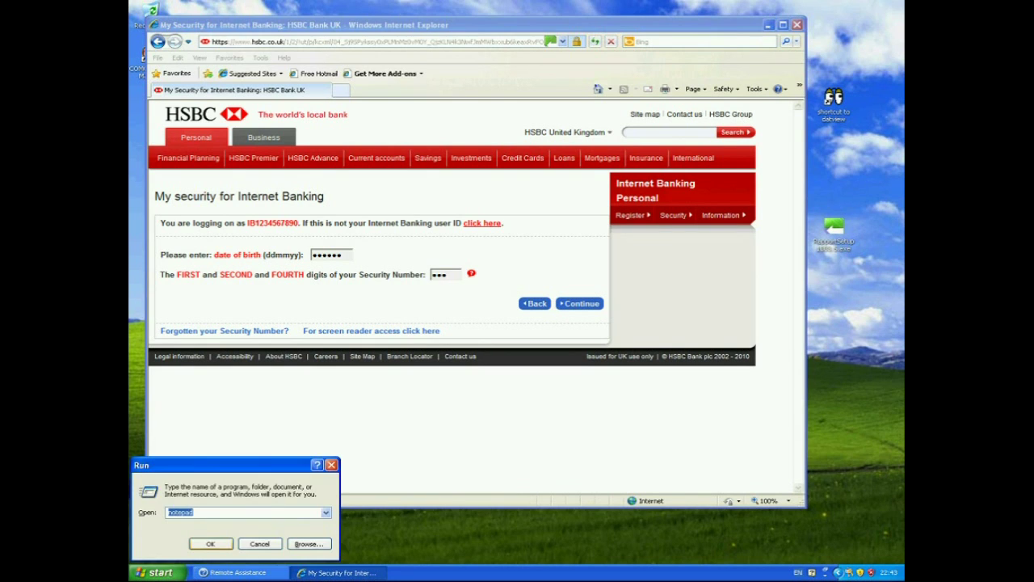
key("Return")
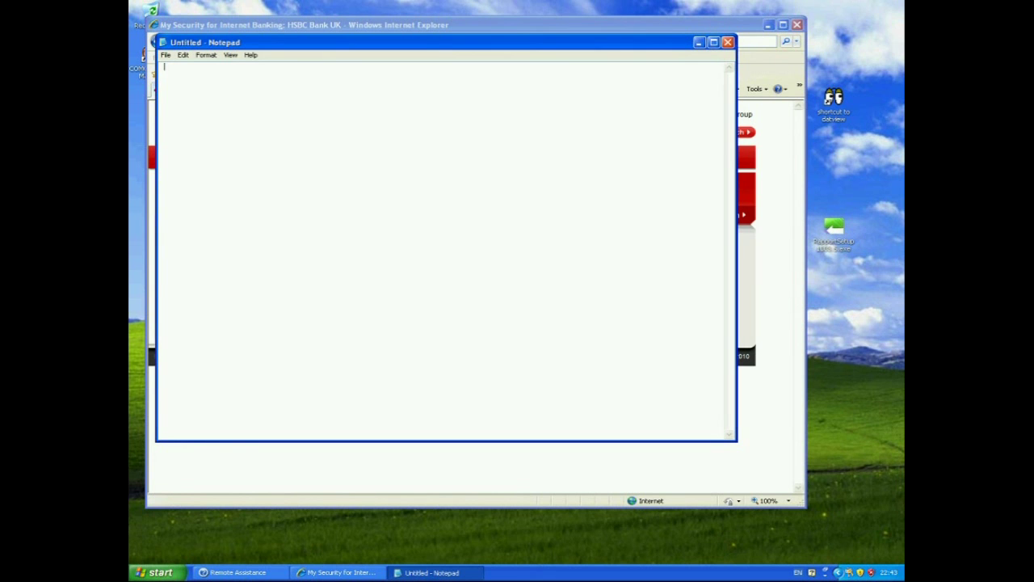
type("End")
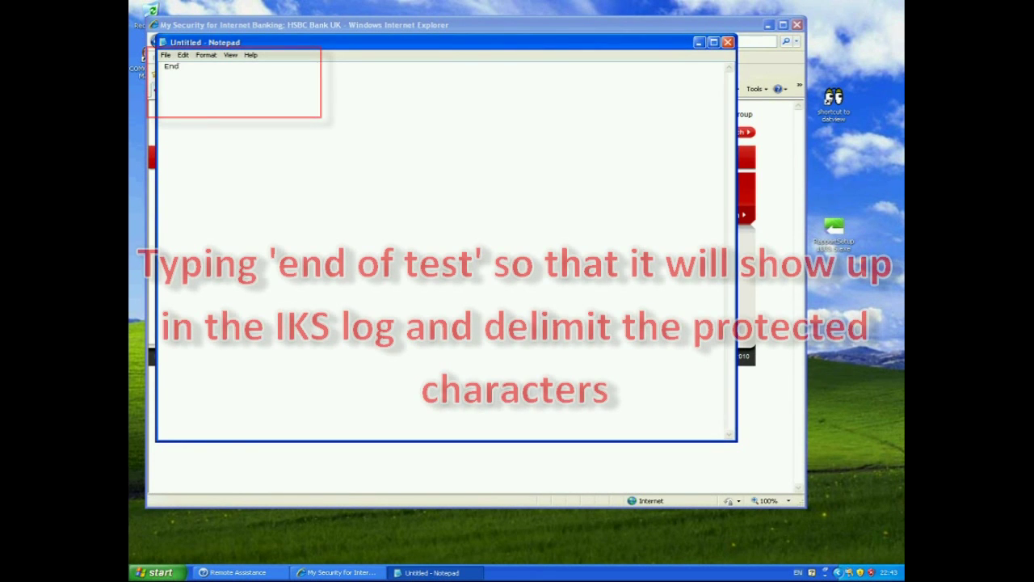
type(" of tes")
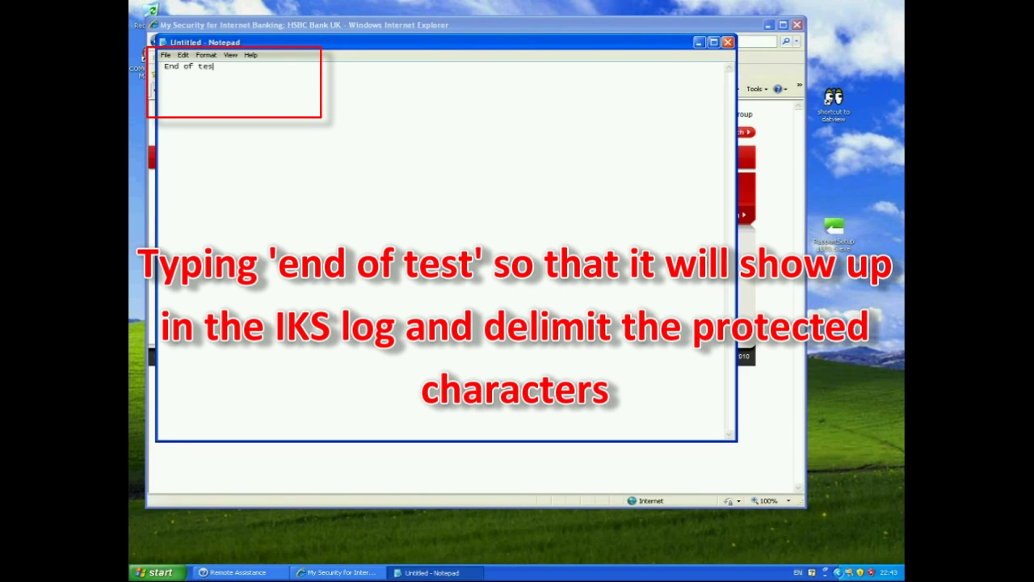
type("t...............................")
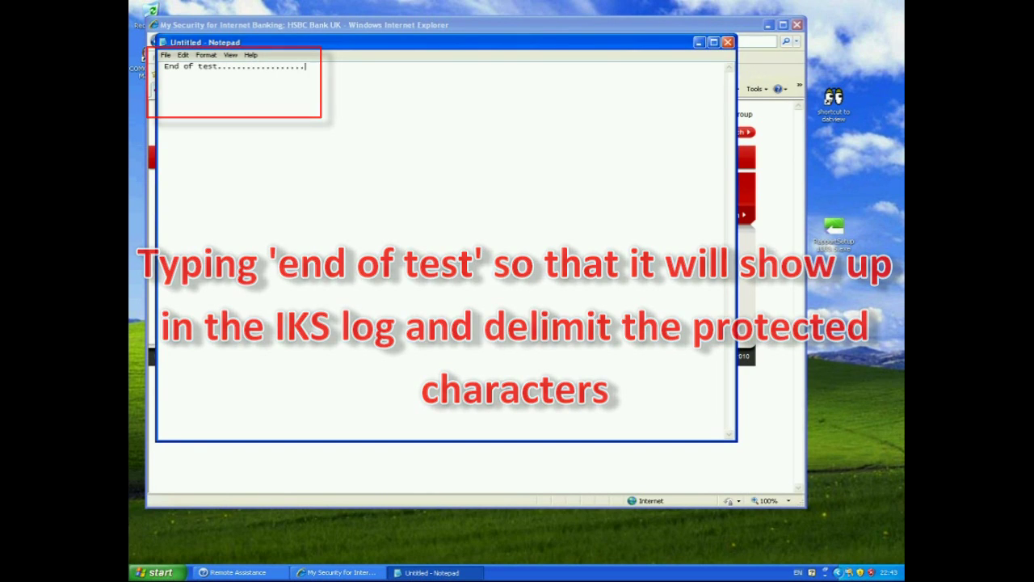
type("..............")
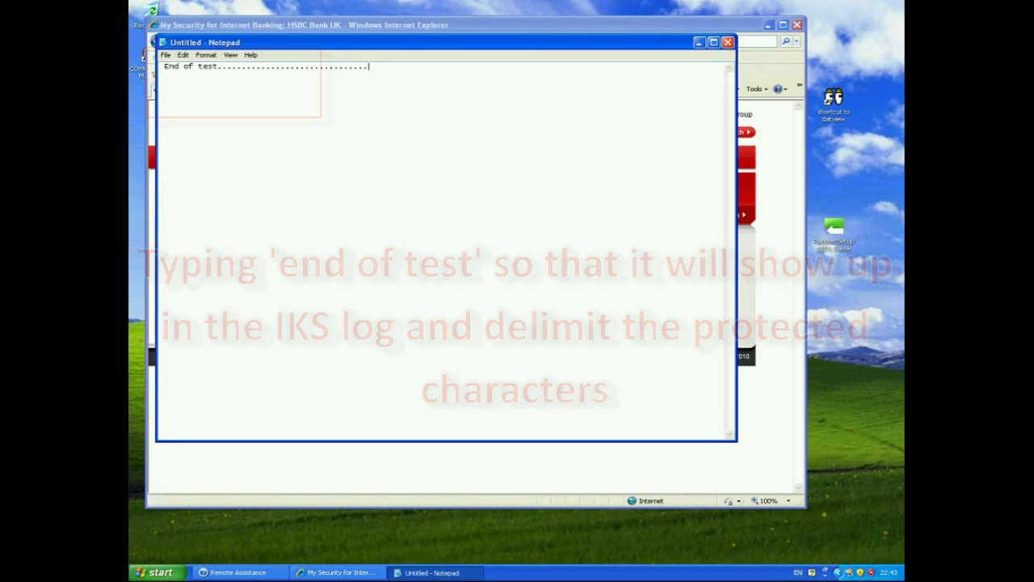
type(".............")
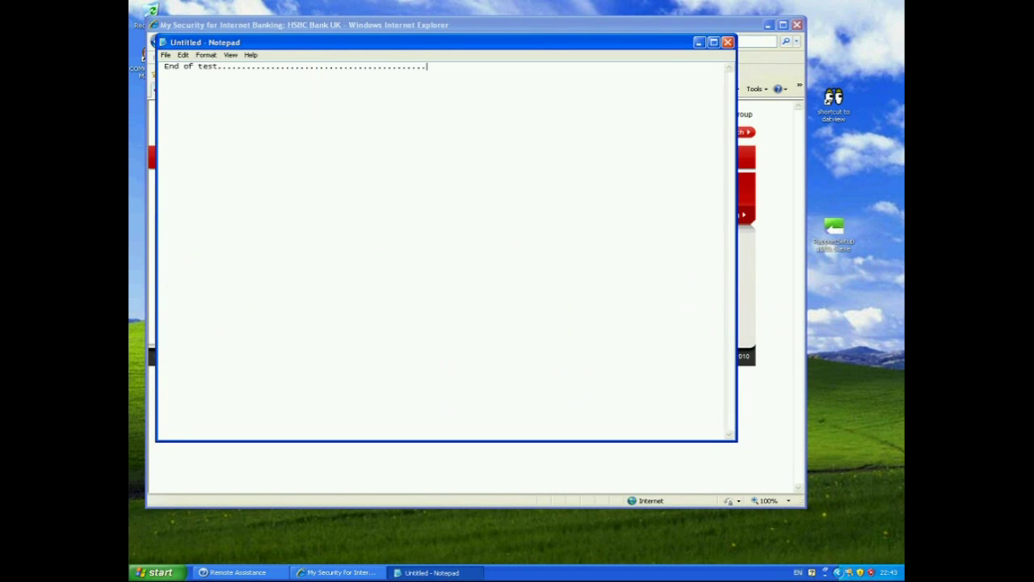
type("......................................................")
left_click(728, 42)
left_click(519, 321)
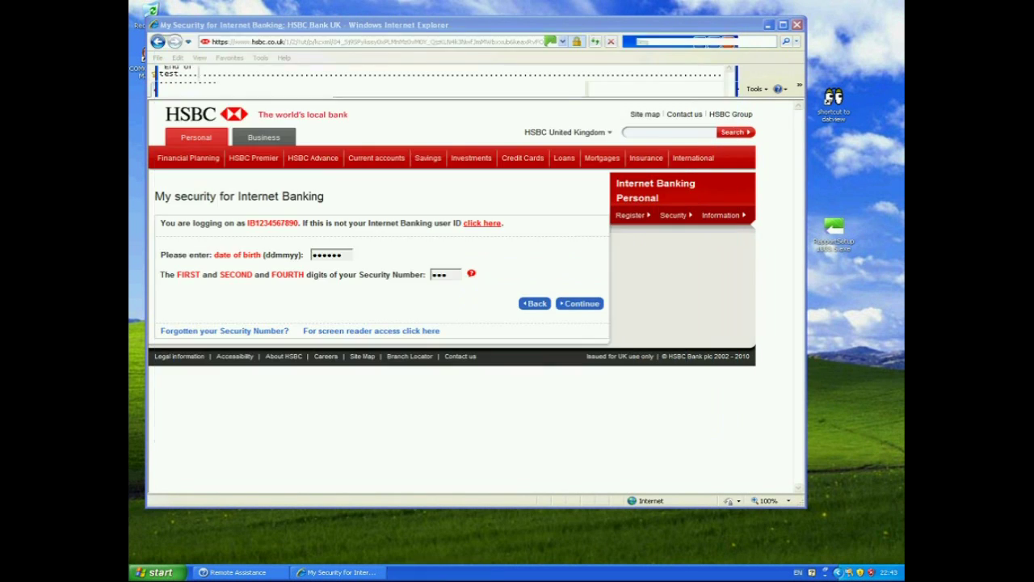
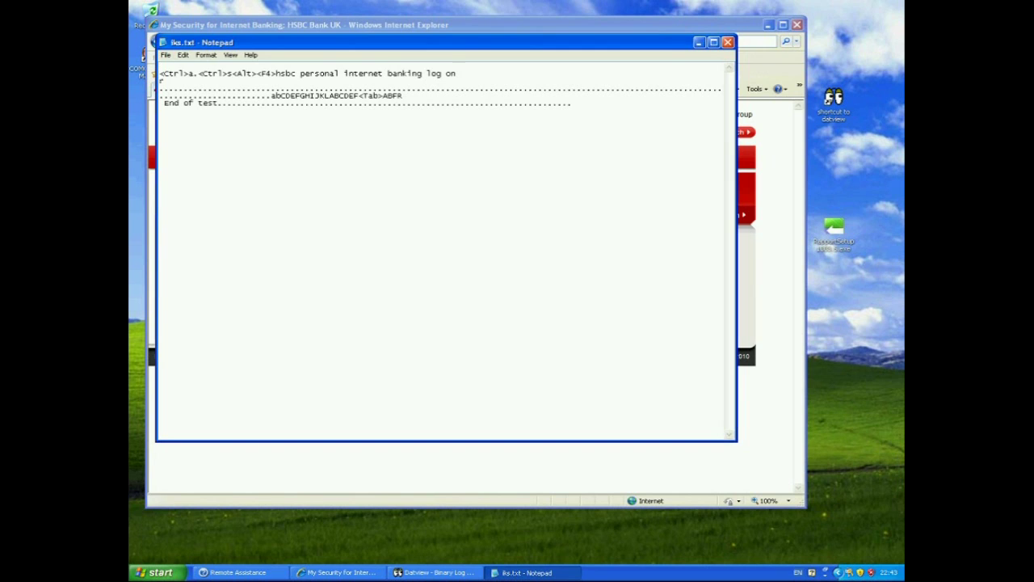
key("shift+Right")
key("shift+Right")
key("shift+Right")
key("shift+Right")
key("shift+Right")
key("shift+Right")
key("shift+Right")
key("shift+Right")
key("shift+Right")
key("shift+Right")
key("shift+Right")
key("shift+Right")
key("shift+Right")
key("shift+Right")
key("shift+Right")
key("shift+Right")
key("shift+Right")
key("shift+Right")
key("shift+Right")
key("shift+Right")
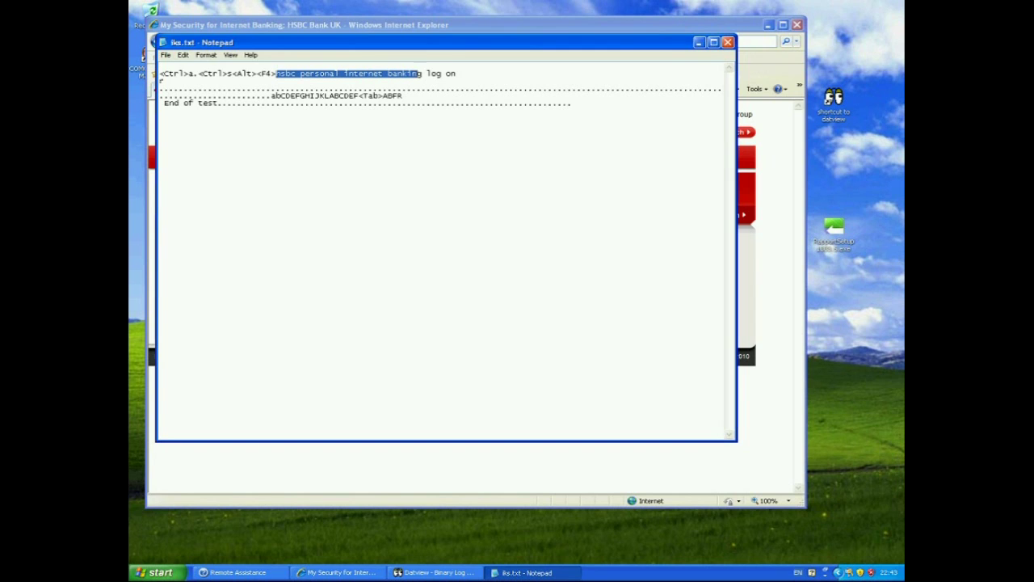
key("shift+Right")
key("shift+Right")
key("Down")
key("Down")
key("Home")
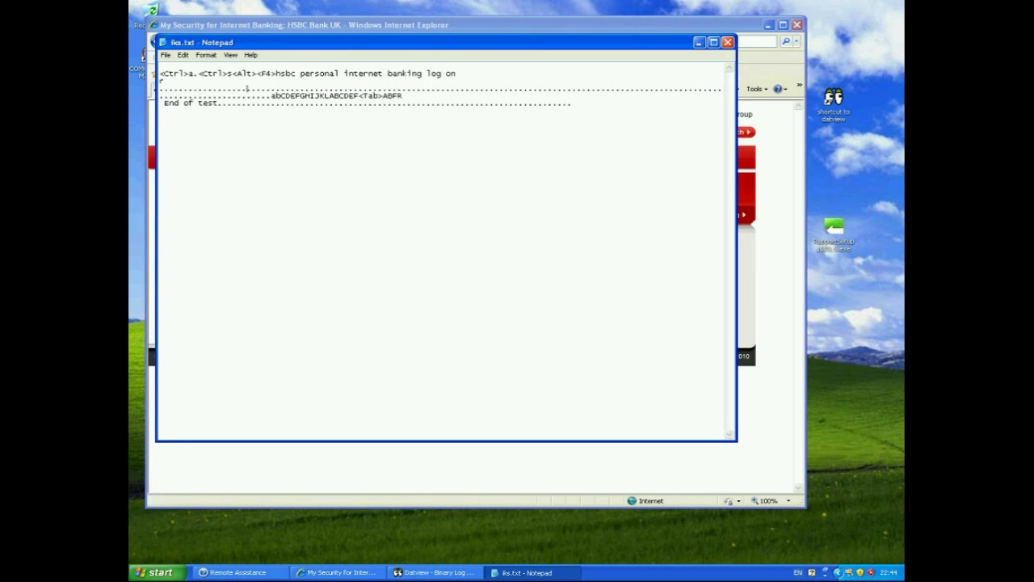
key("shift+Down")
key("shift+Down")
left_click(251, 88)
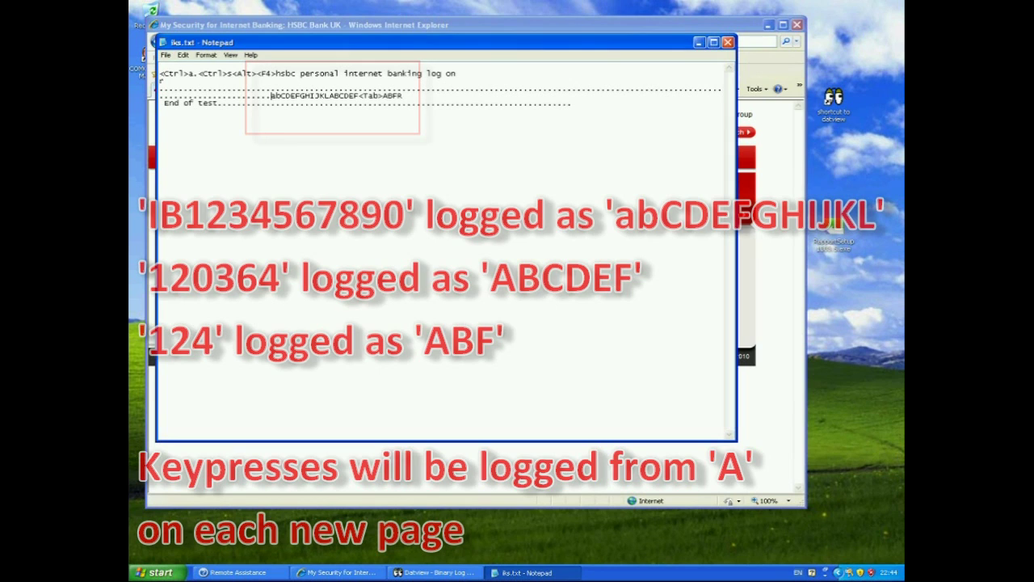
left_click_drag(270, 96, 330, 95)
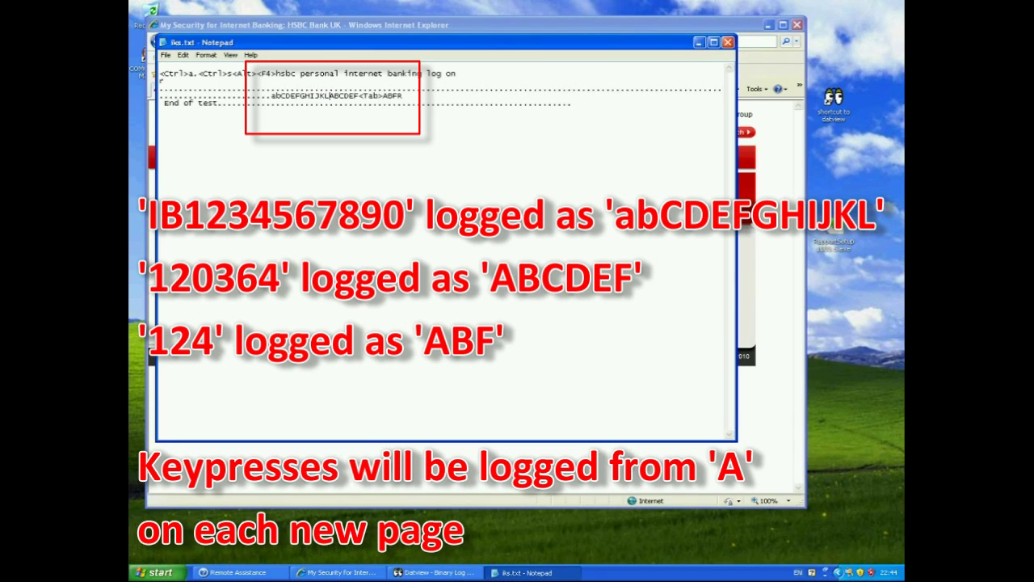
left_click_drag(330, 95, 403, 95)
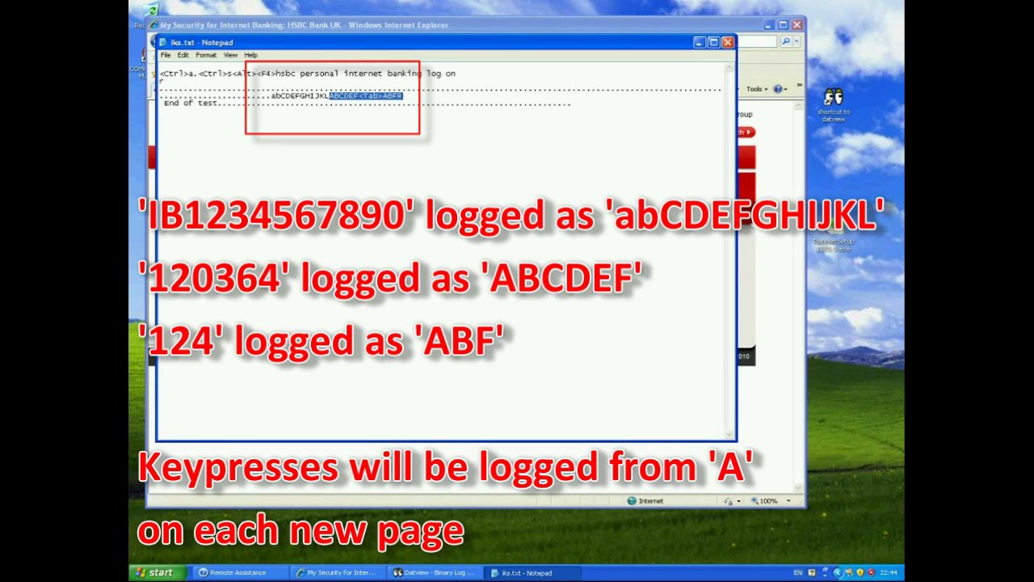
left_click(370, 103)
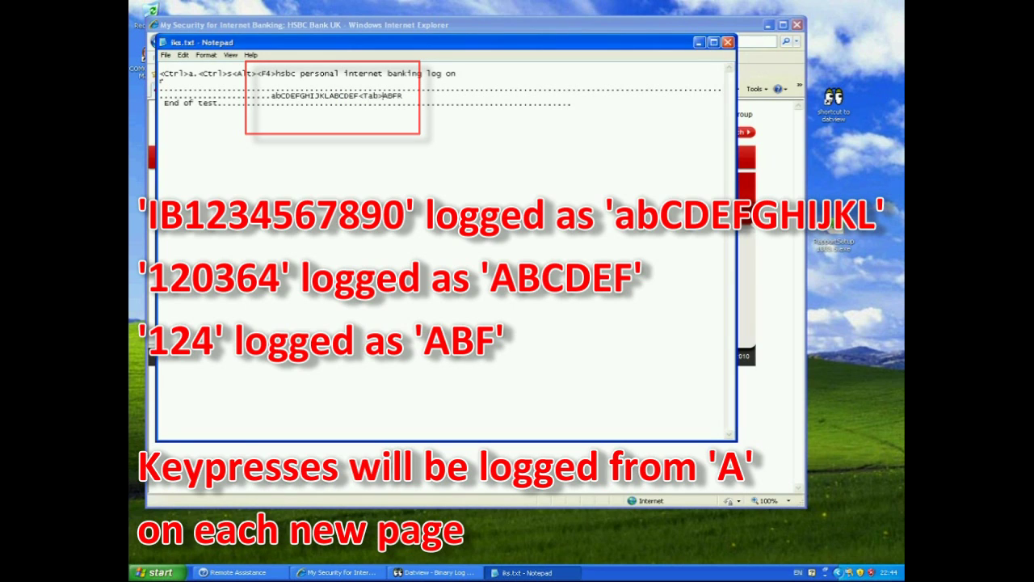
left_click_drag(382, 96, 358, 97)
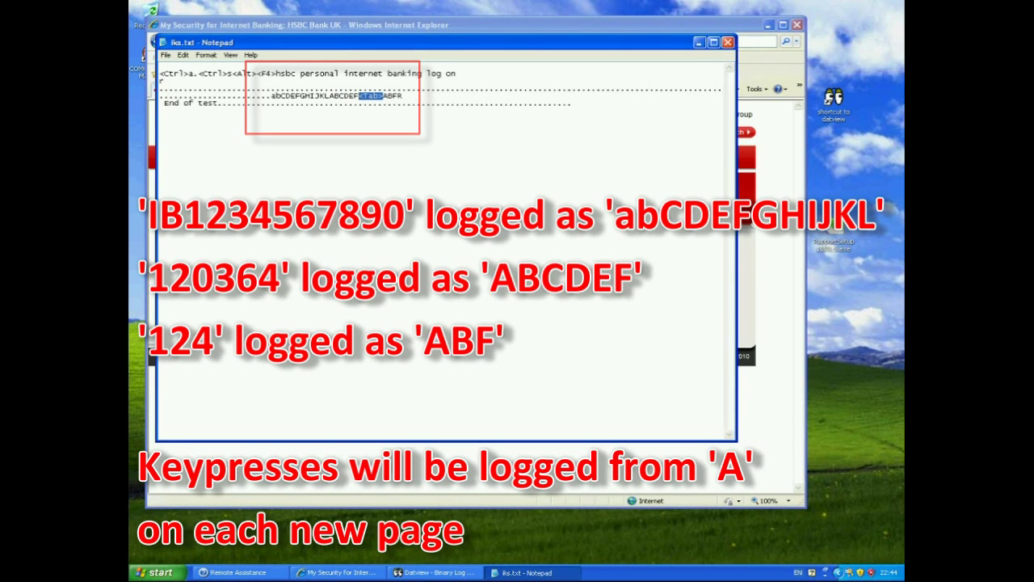
left_click_drag(383, 97, 400, 96)
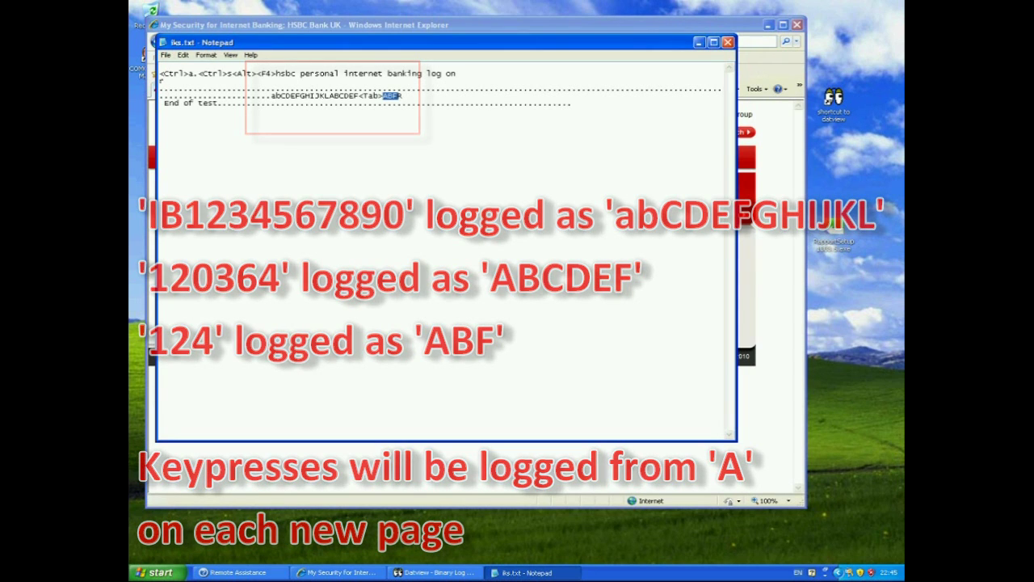
left_click(400, 96)
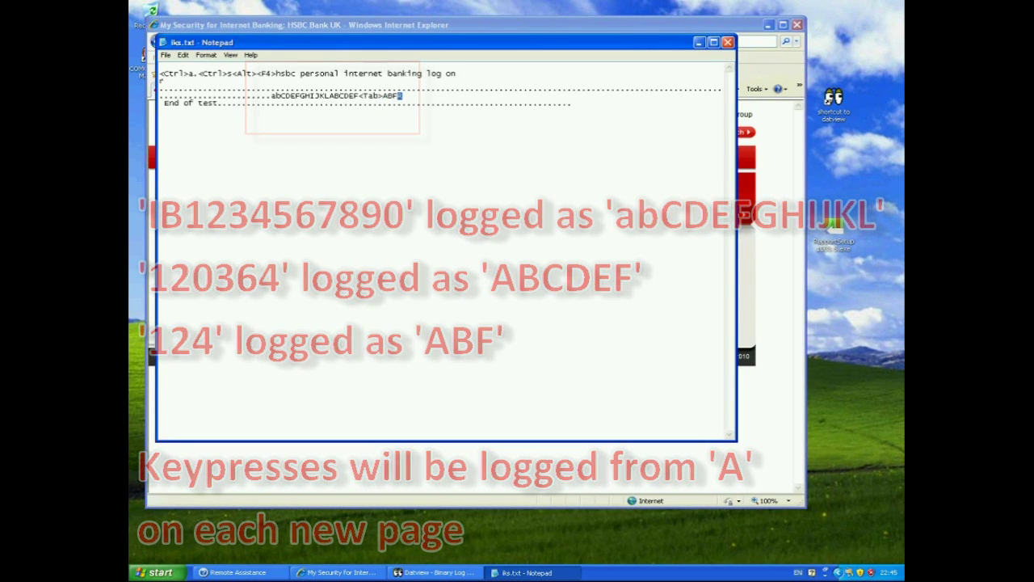